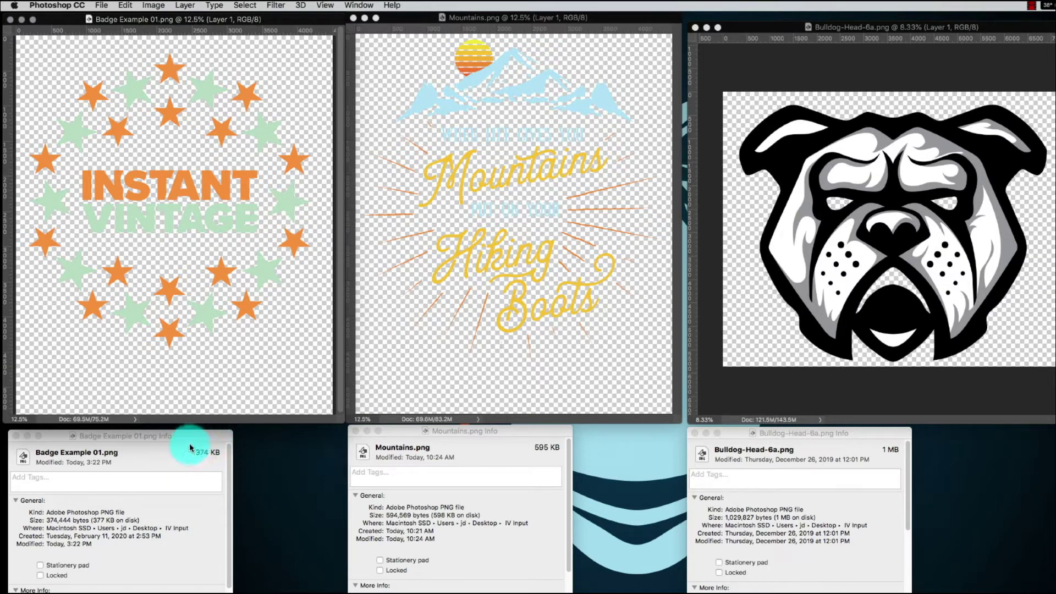
pyautogui.click(185, 440)
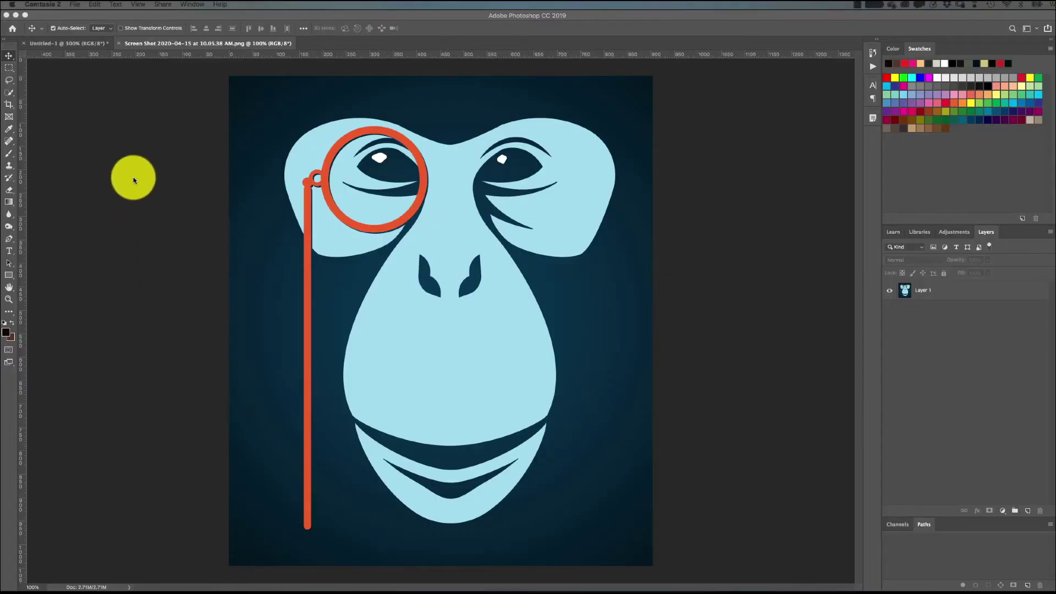
pyautogui.click(134, 180)
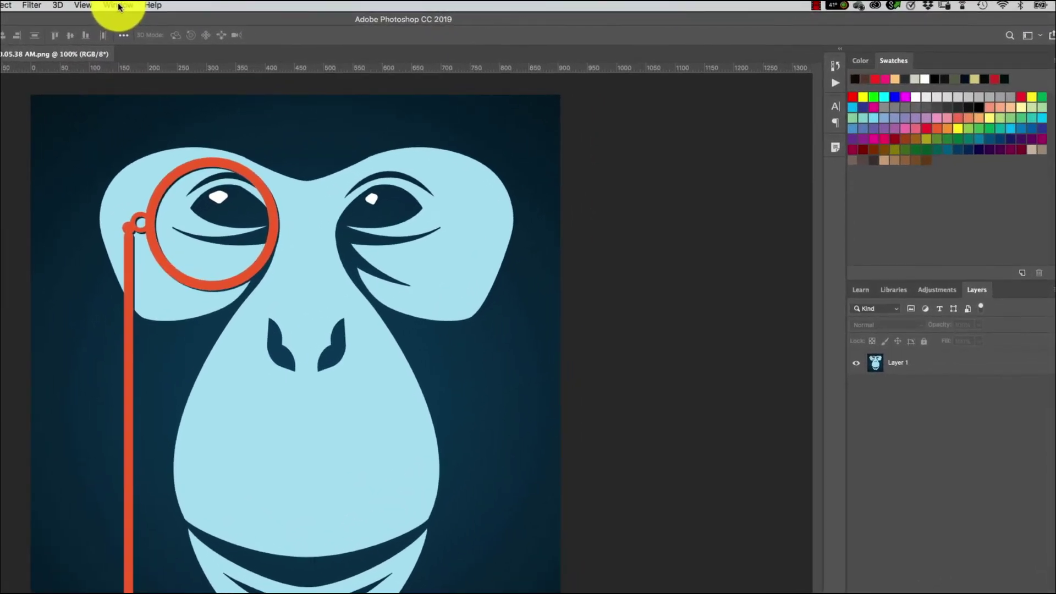
# Step: Open the Instant Vintage extension and dock its panel as an icon in the collapsed panel strip
pyautogui.click(279, 5)
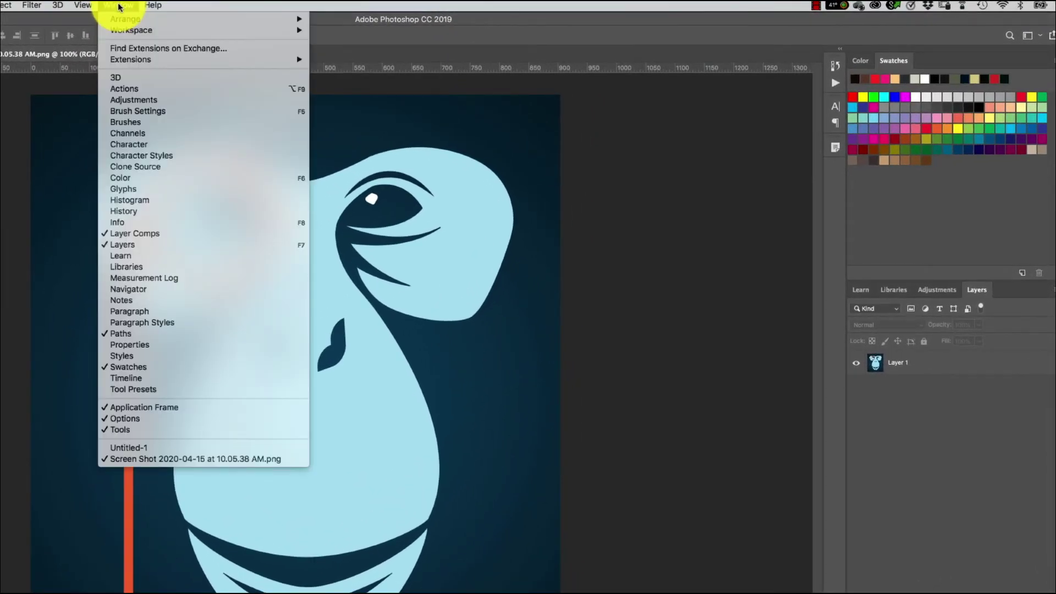
pyautogui.moveTo(132, 62)
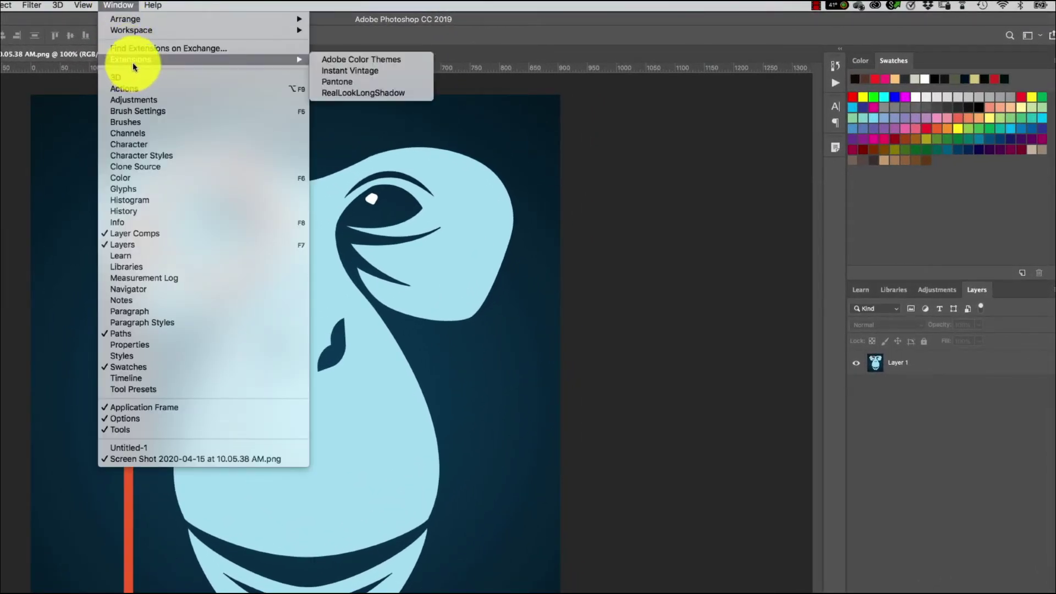
pyautogui.click(352, 74)
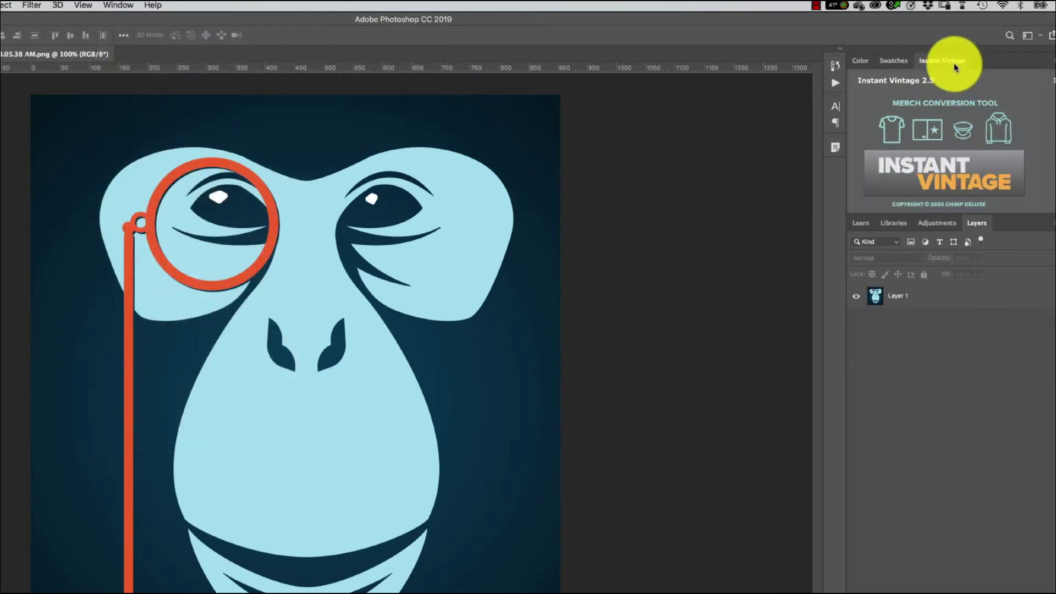
pyautogui.moveTo(951, 60); pyautogui.dragTo(835, 168)
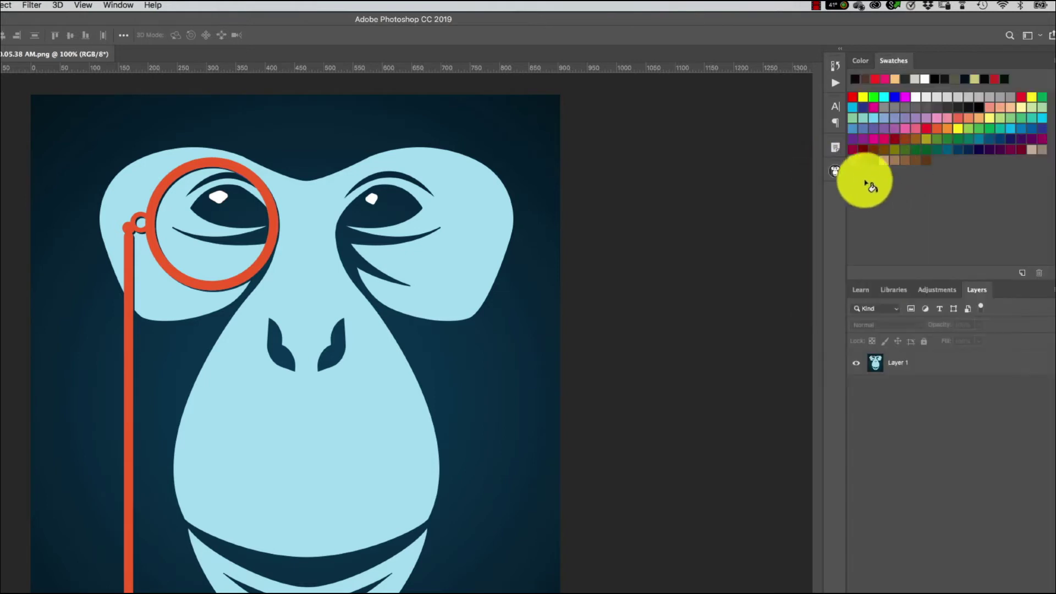
# Step: Expand the docked Instant Vintage panel, launch the conversion tool and move its dialog clear of the panel
pyautogui.click(835, 173)
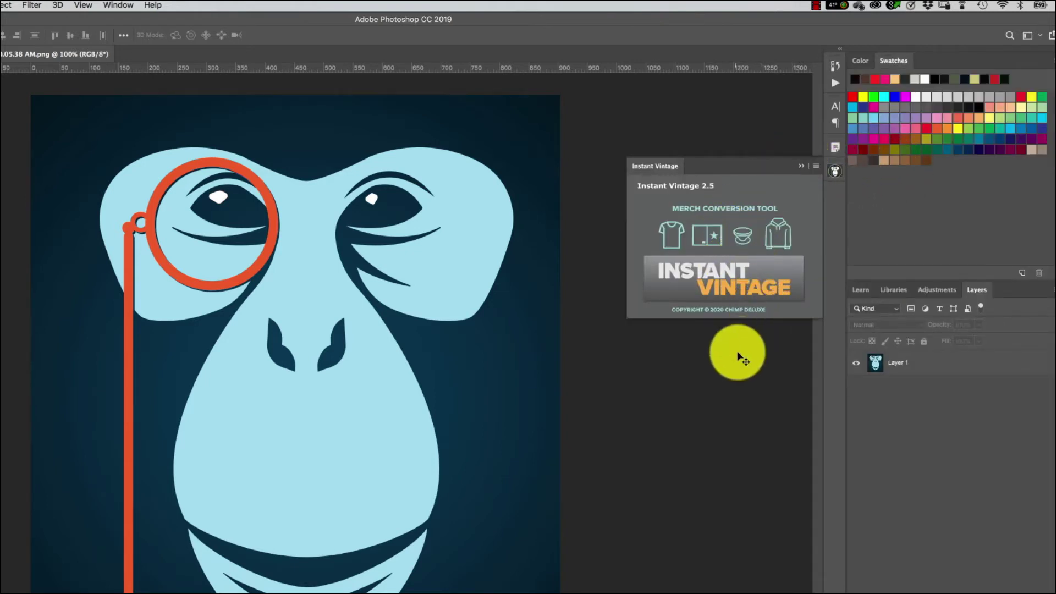
pyautogui.click(737, 272)
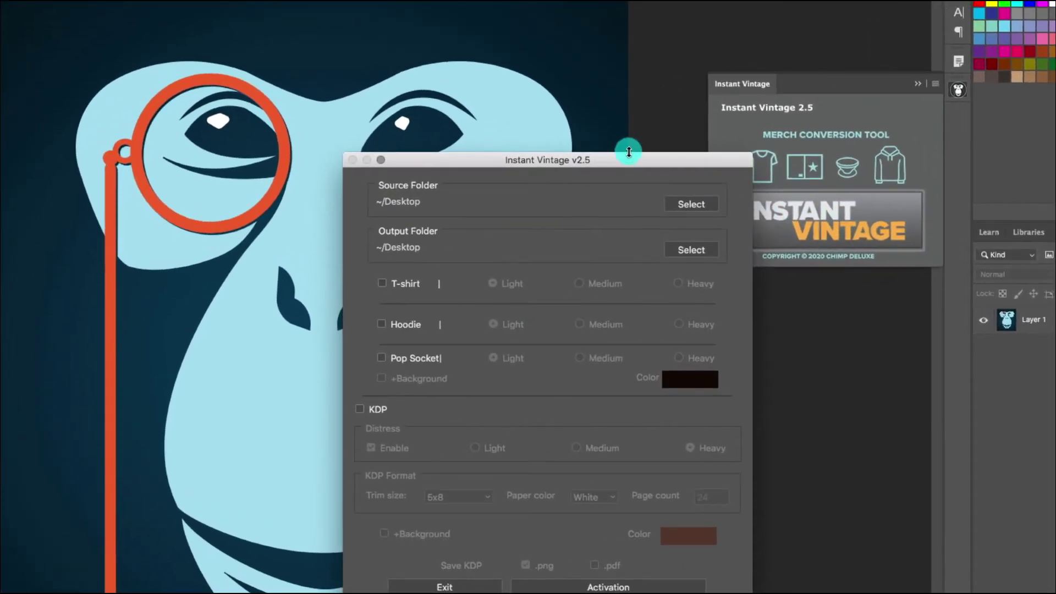
pyautogui.moveTo(629, 152); pyautogui.dragTo(419, 52)
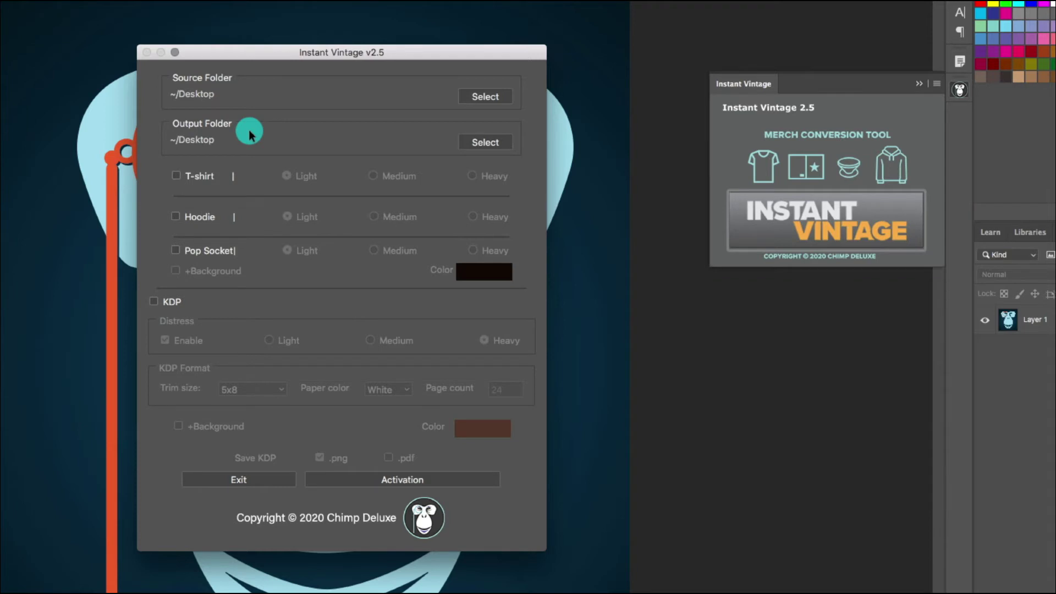
# Step: Enable T-shirt output with Medium distress, Hoodie with Heavy, Pop Socket with Light, and the KDP output
pyautogui.click(207, 178)
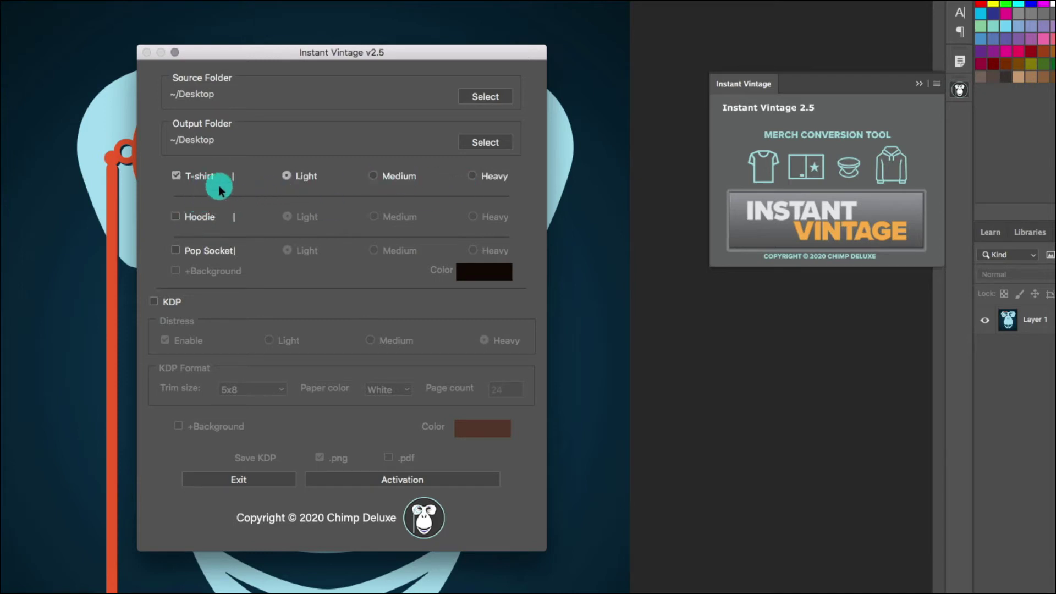
pyautogui.click(211, 214)
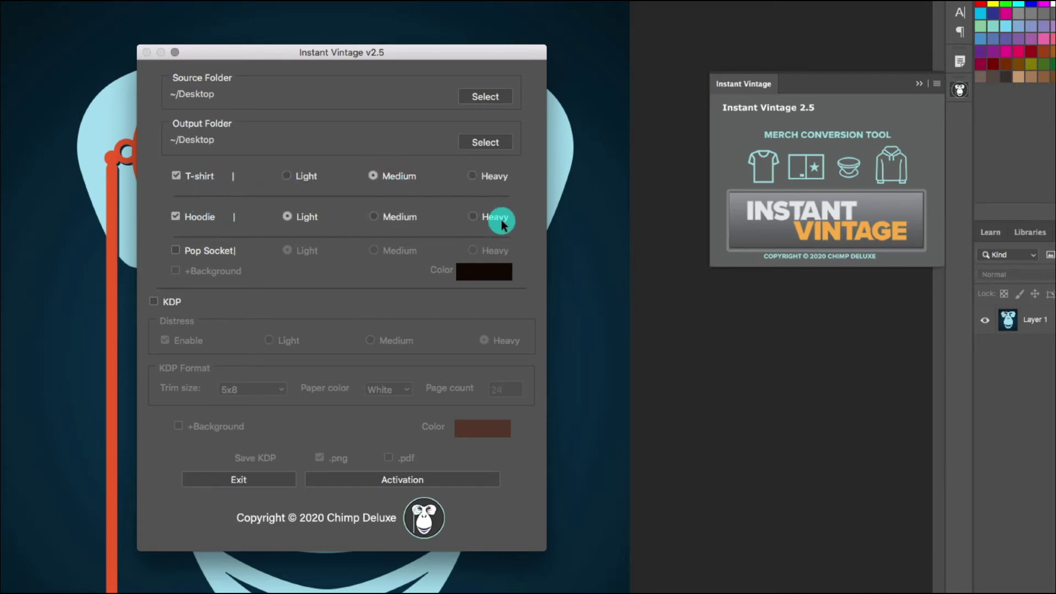
pyautogui.click(500, 220)
pyautogui.click(201, 243)
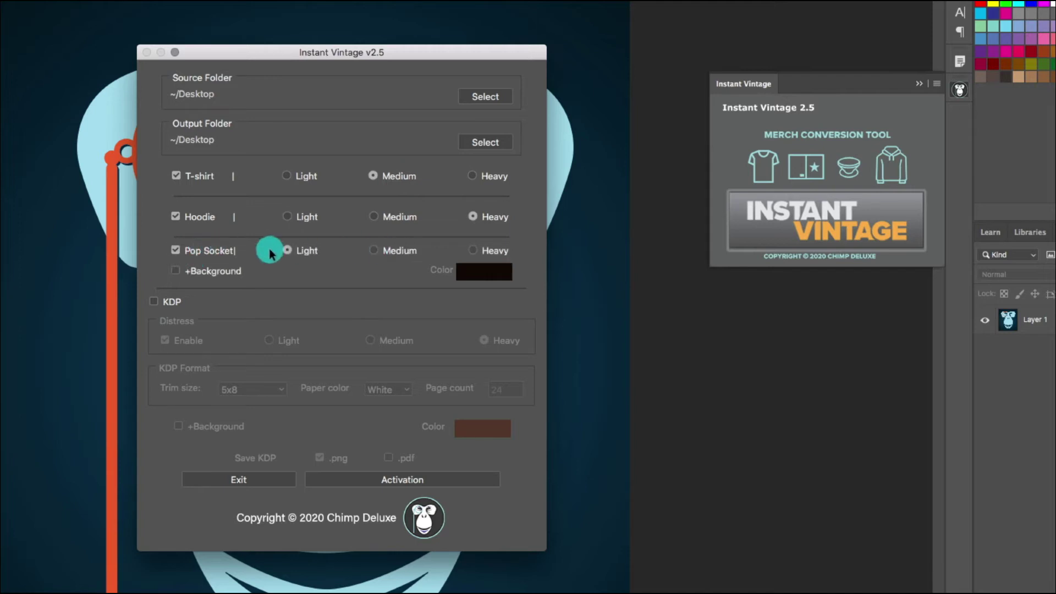
pyautogui.click(165, 301)
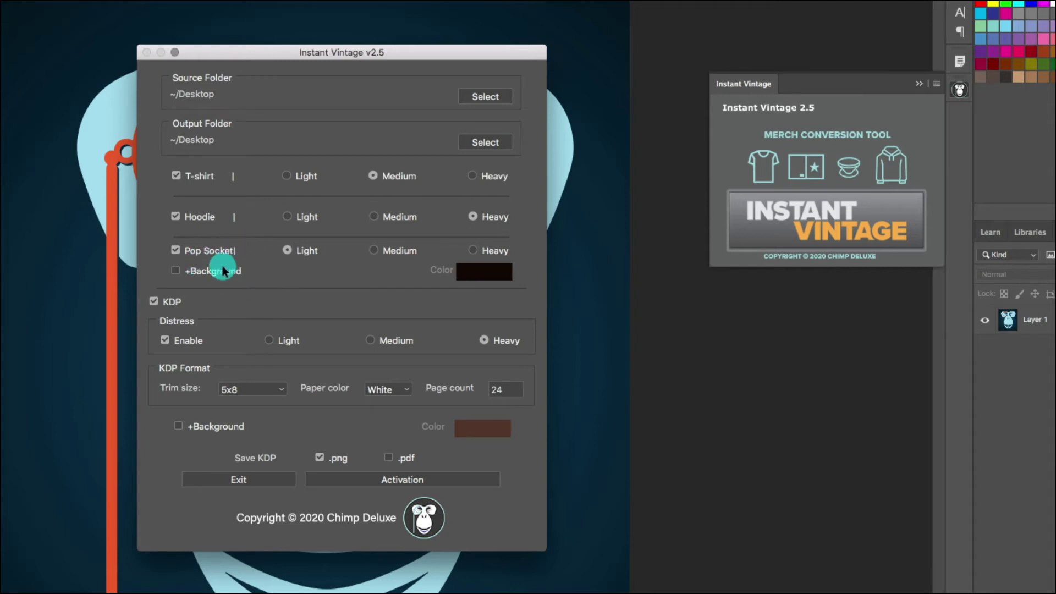
# Step: Add a background to the Pop Socket output and set its colour to a very dark navy blue
pyautogui.click(176, 271)
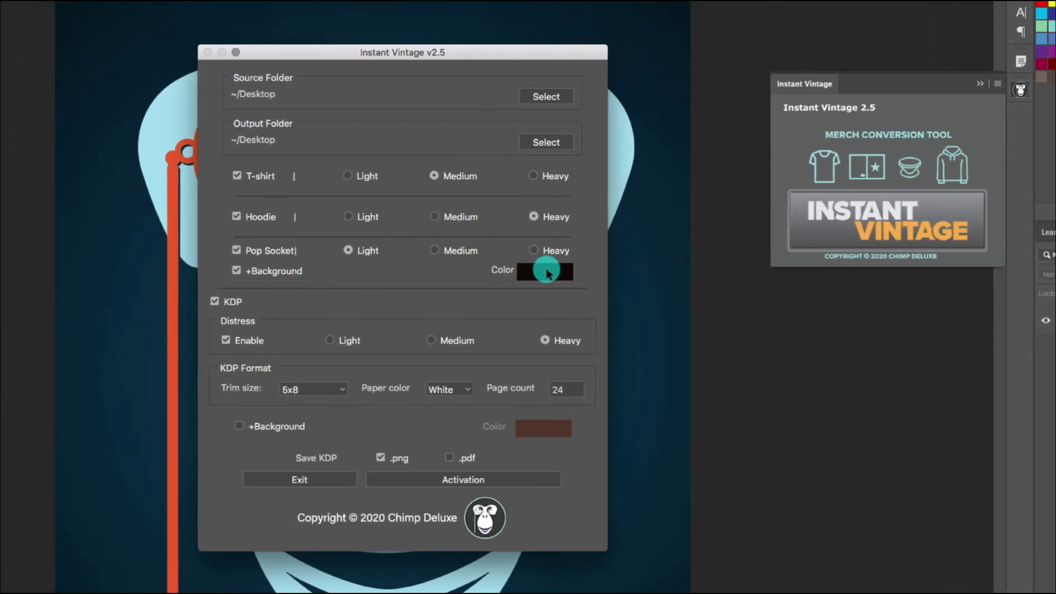
pyautogui.click(484, 271)
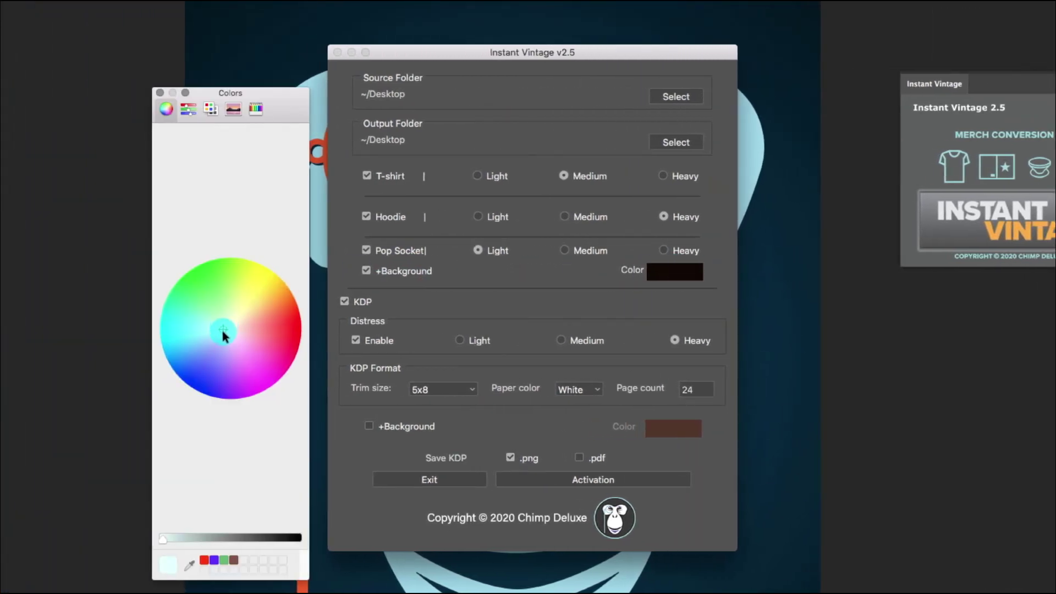
pyautogui.moveTo(222, 332); pyautogui.dragTo(218, 361)
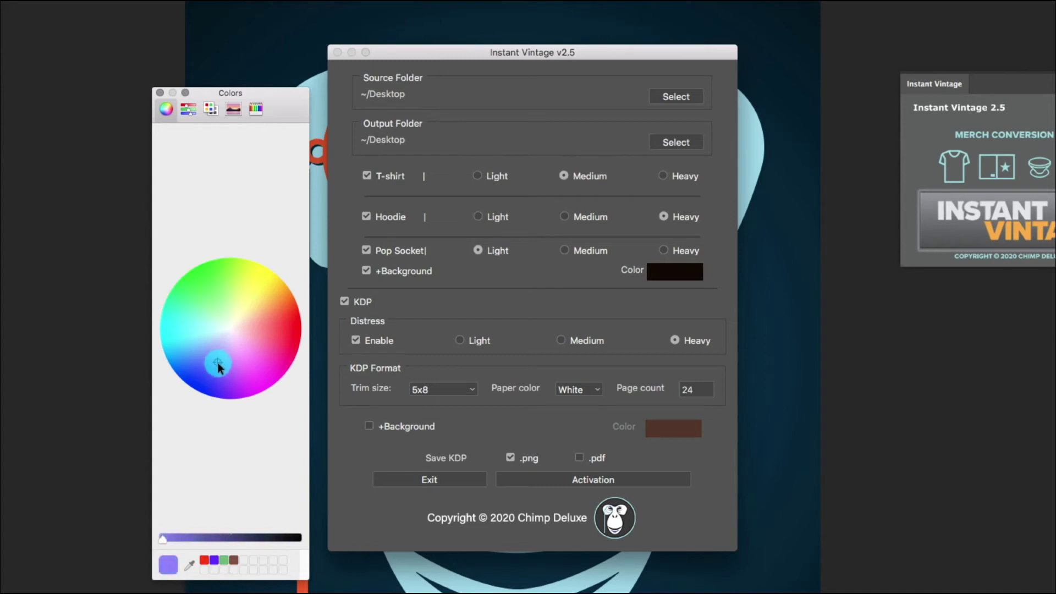
pyautogui.click(264, 536)
pyautogui.moveTo(265, 534); pyautogui.dragTo(270, 537)
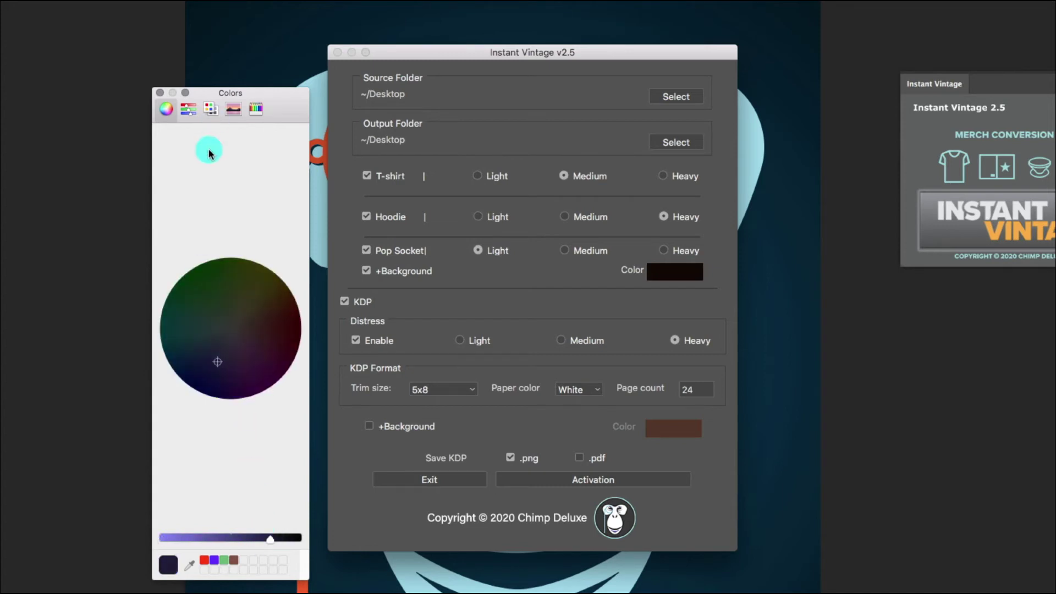
pyautogui.click(161, 94)
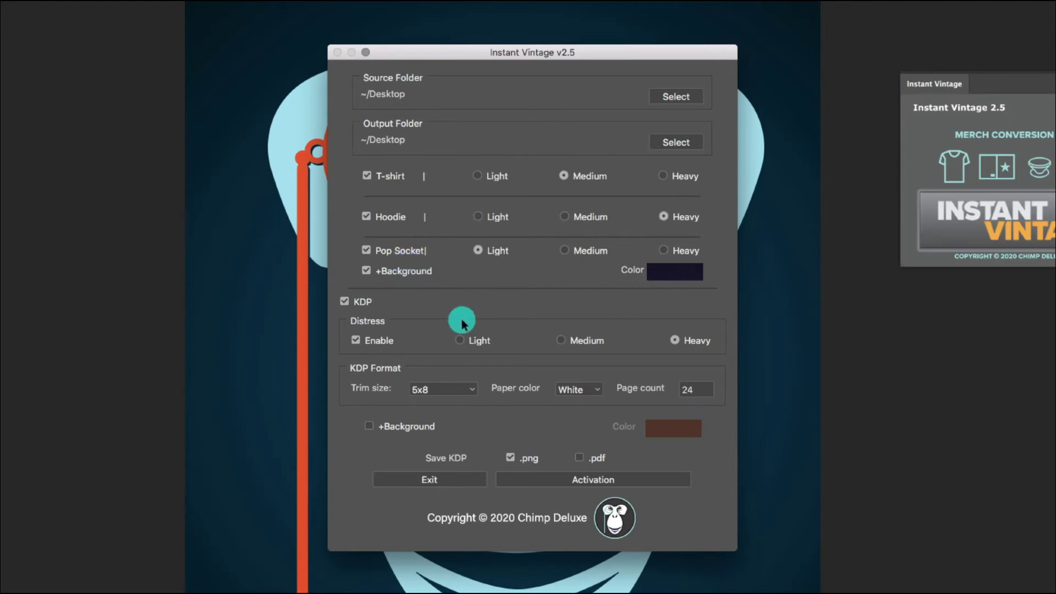
# Step: Turn off the Pop Socket background and toggle the KDP output off and back on
pyautogui.click(409, 271)
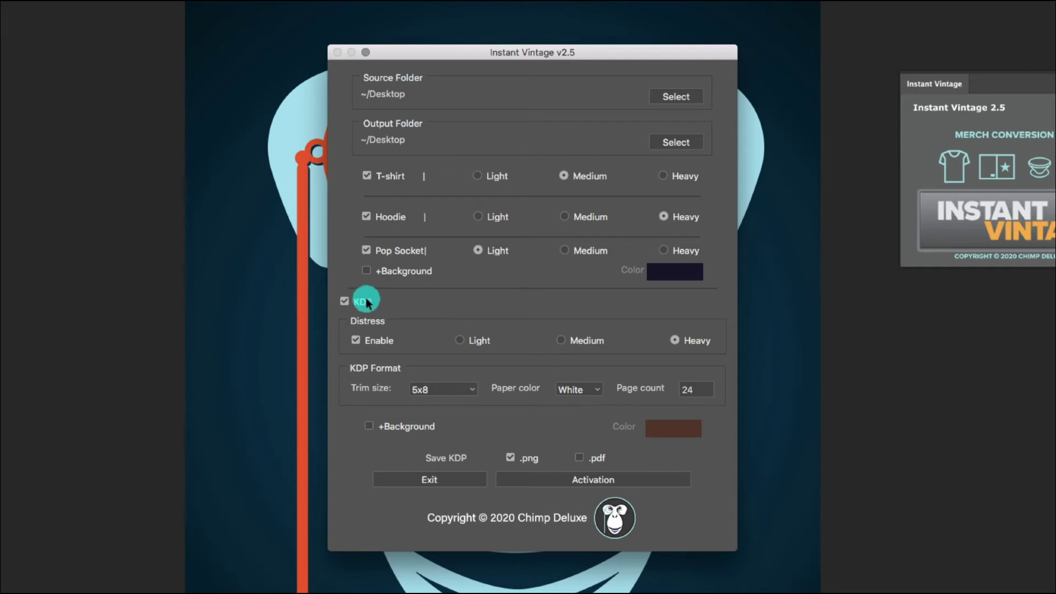
pyautogui.click(364, 302)
pyautogui.click(365, 302)
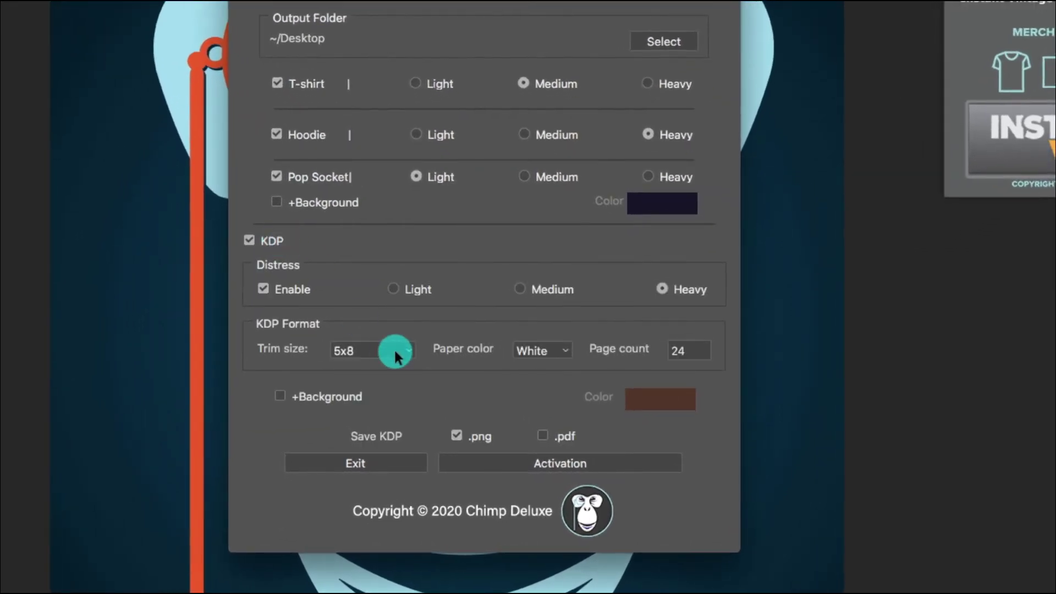
# Step: Review the available KDP trim sizes and paper colours
pyautogui.click(394, 352)
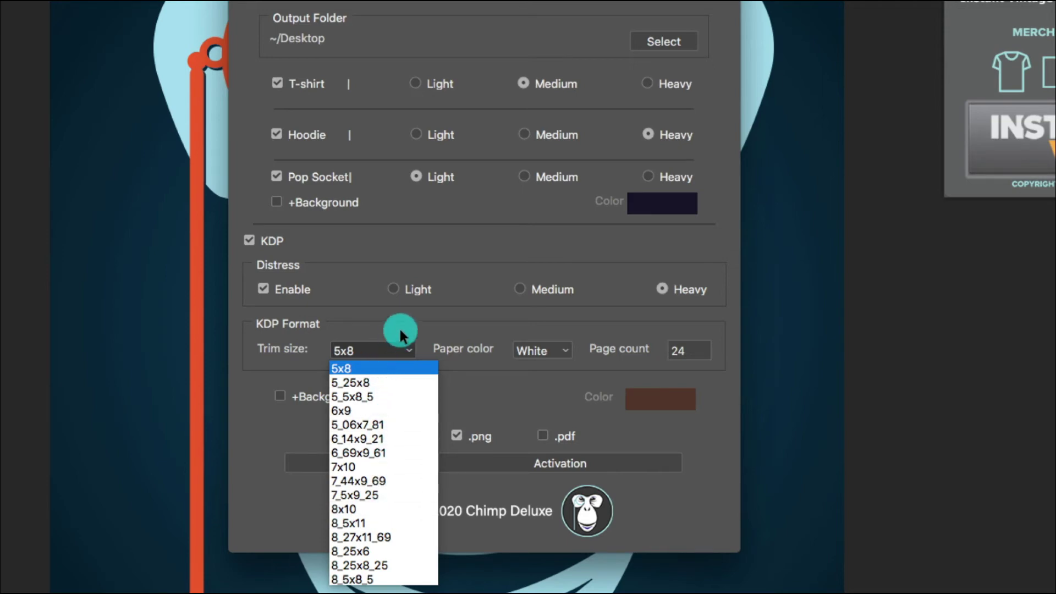
pyautogui.click(566, 351)
pyautogui.click(567, 352)
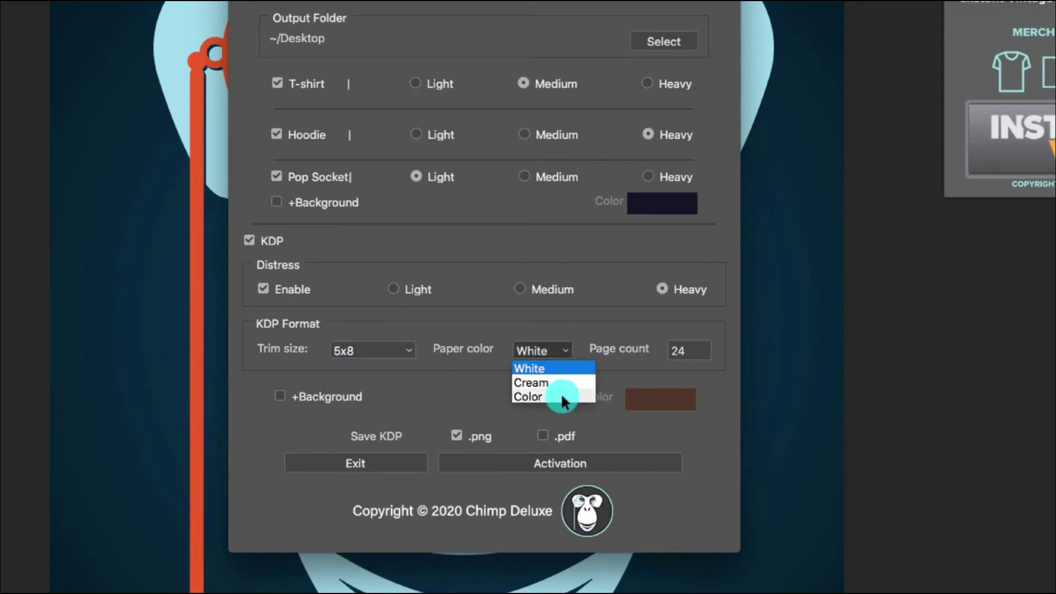
pyautogui.click(562, 352)
# Step: Set the KDP page count to 120
pyautogui.doubleClick(672, 353)
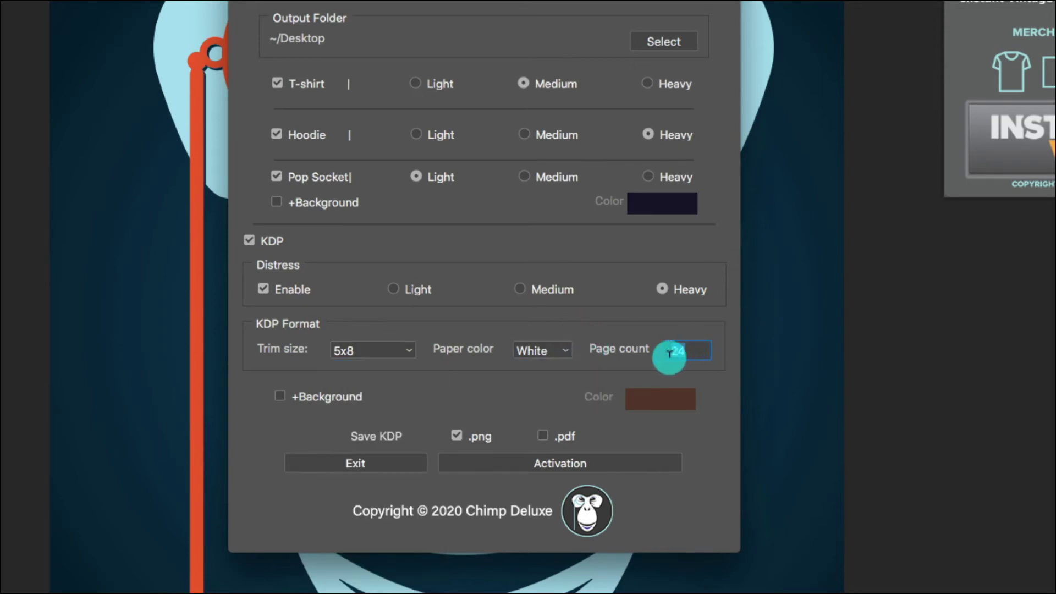
pyautogui.write('1')
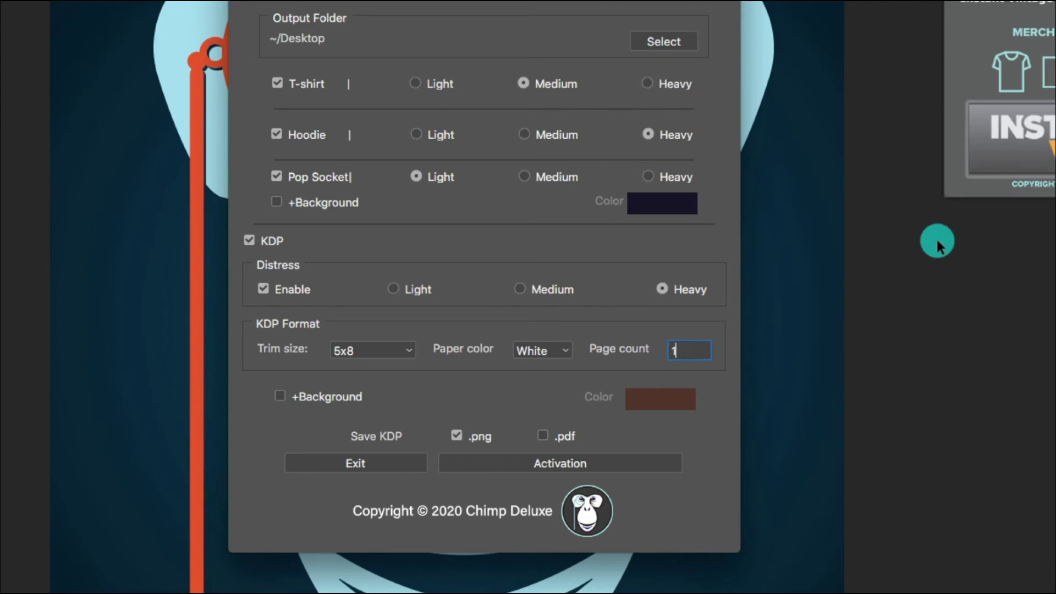
pyautogui.write('20')
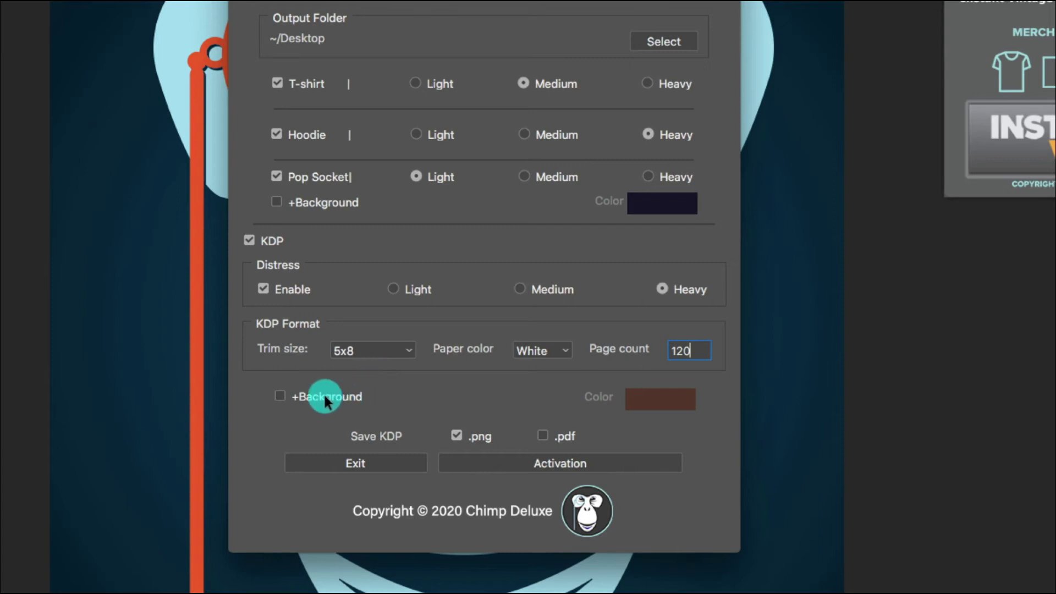
# Step: Disable distressing for the KDP output and toggle its background on and back off
pyautogui.click(287, 290)
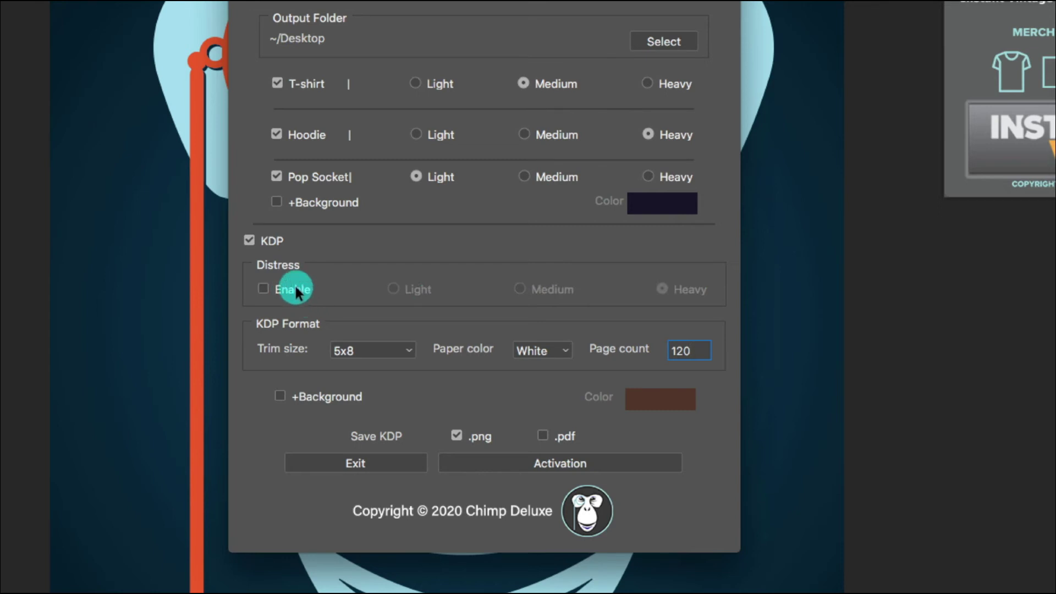
pyautogui.click(296, 285)
pyautogui.click(295, 285)
pyautogui.click(341, 394)
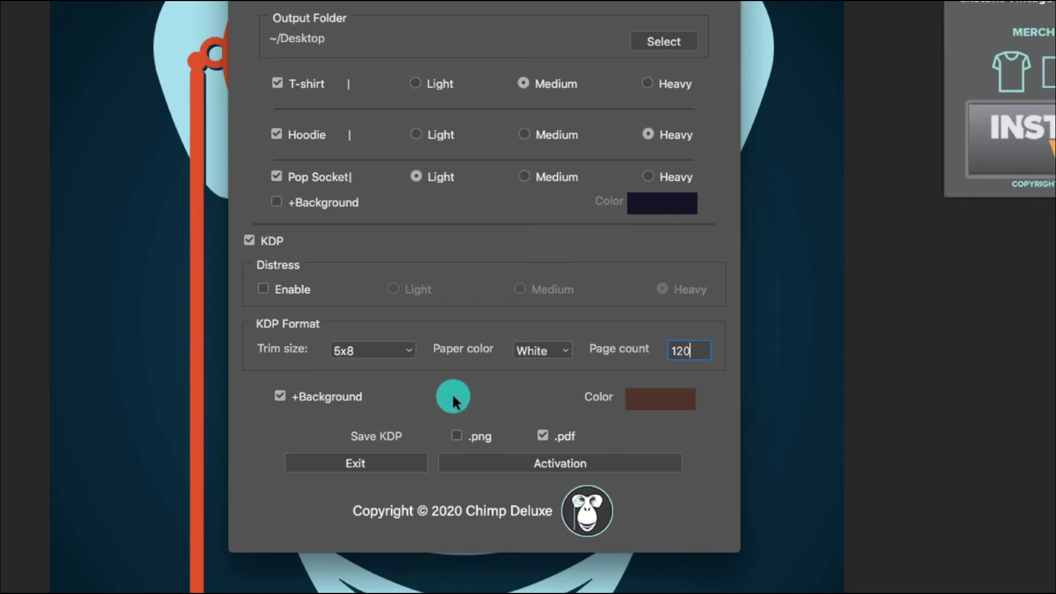
pyautogui.click(346, 391)
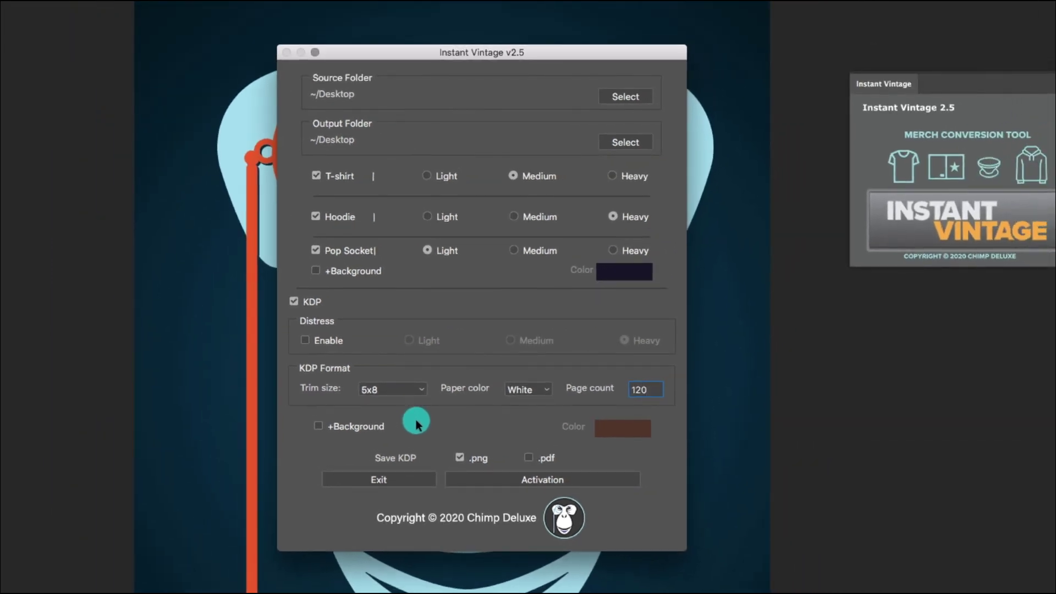
# Step: Activate the Instant Vintage plugin by pasting the licence key and acknowledge the activation
pyautogui.click(484, 482)
pyautogui.press('super+v')
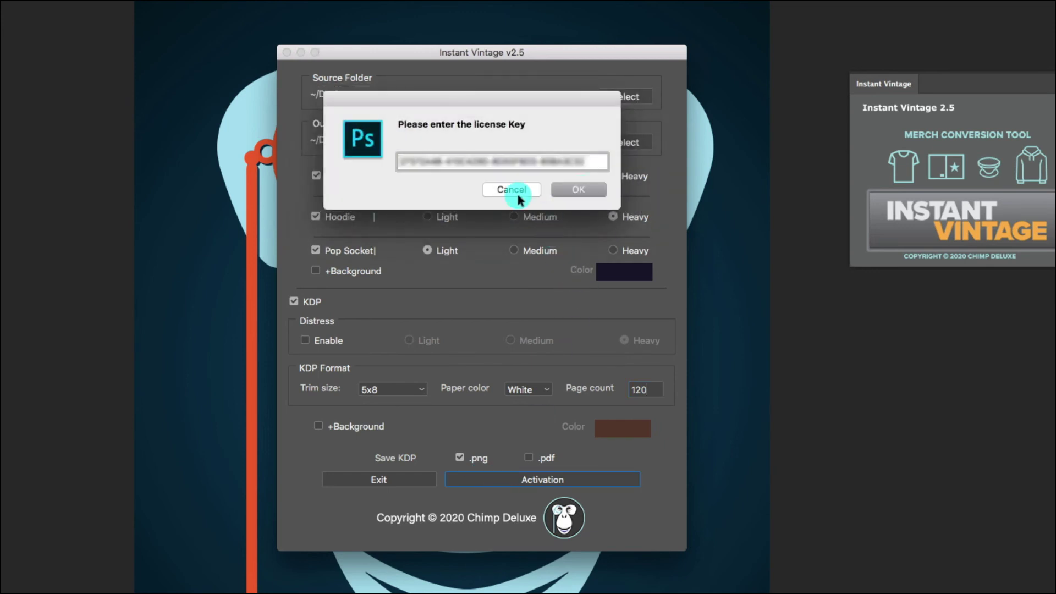
pyautogui.click(581, 188)
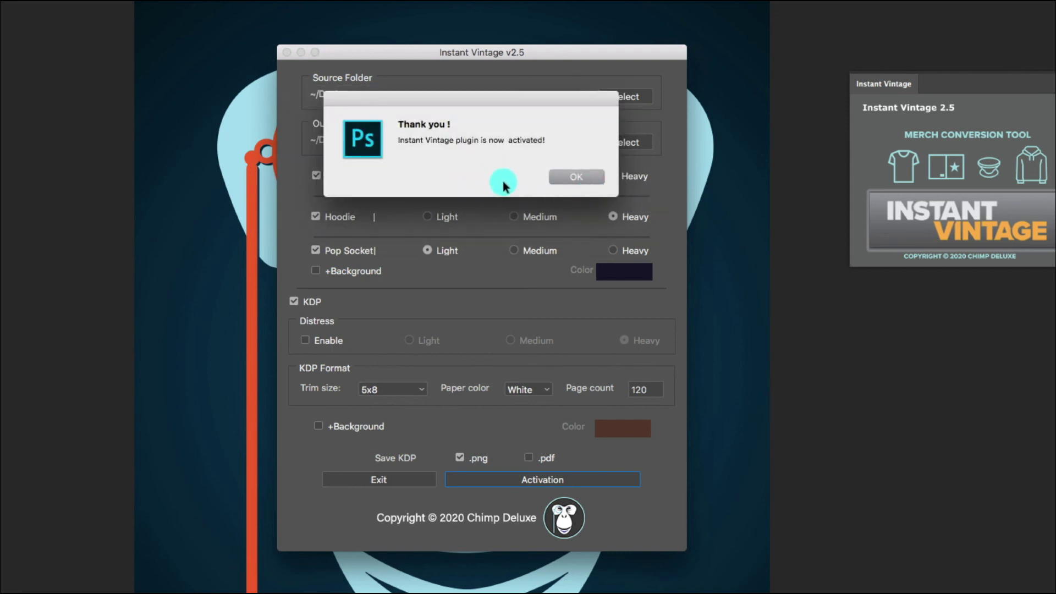
pyautogui.click(592, 178)
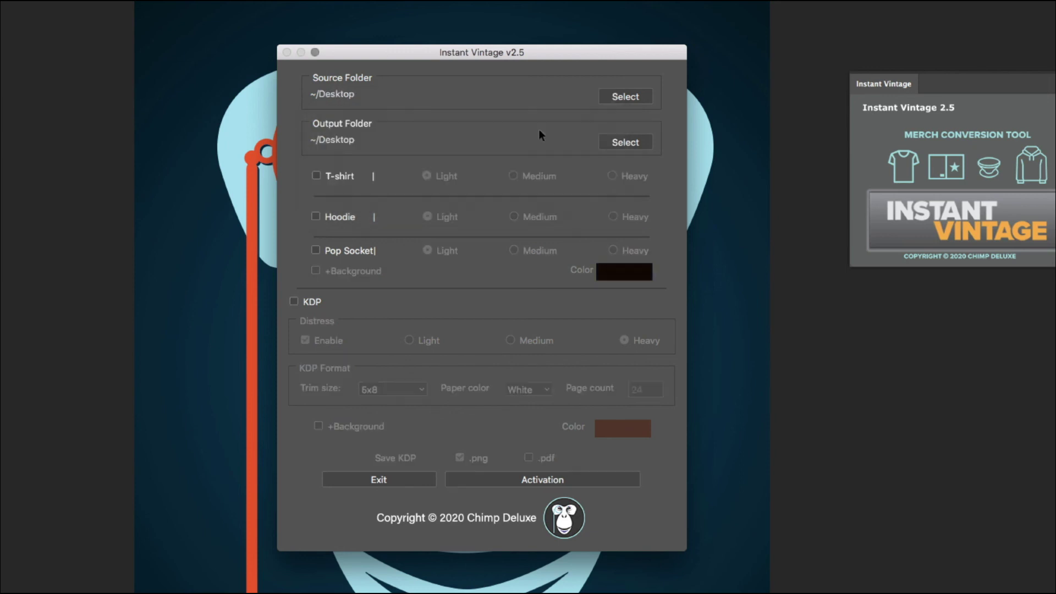